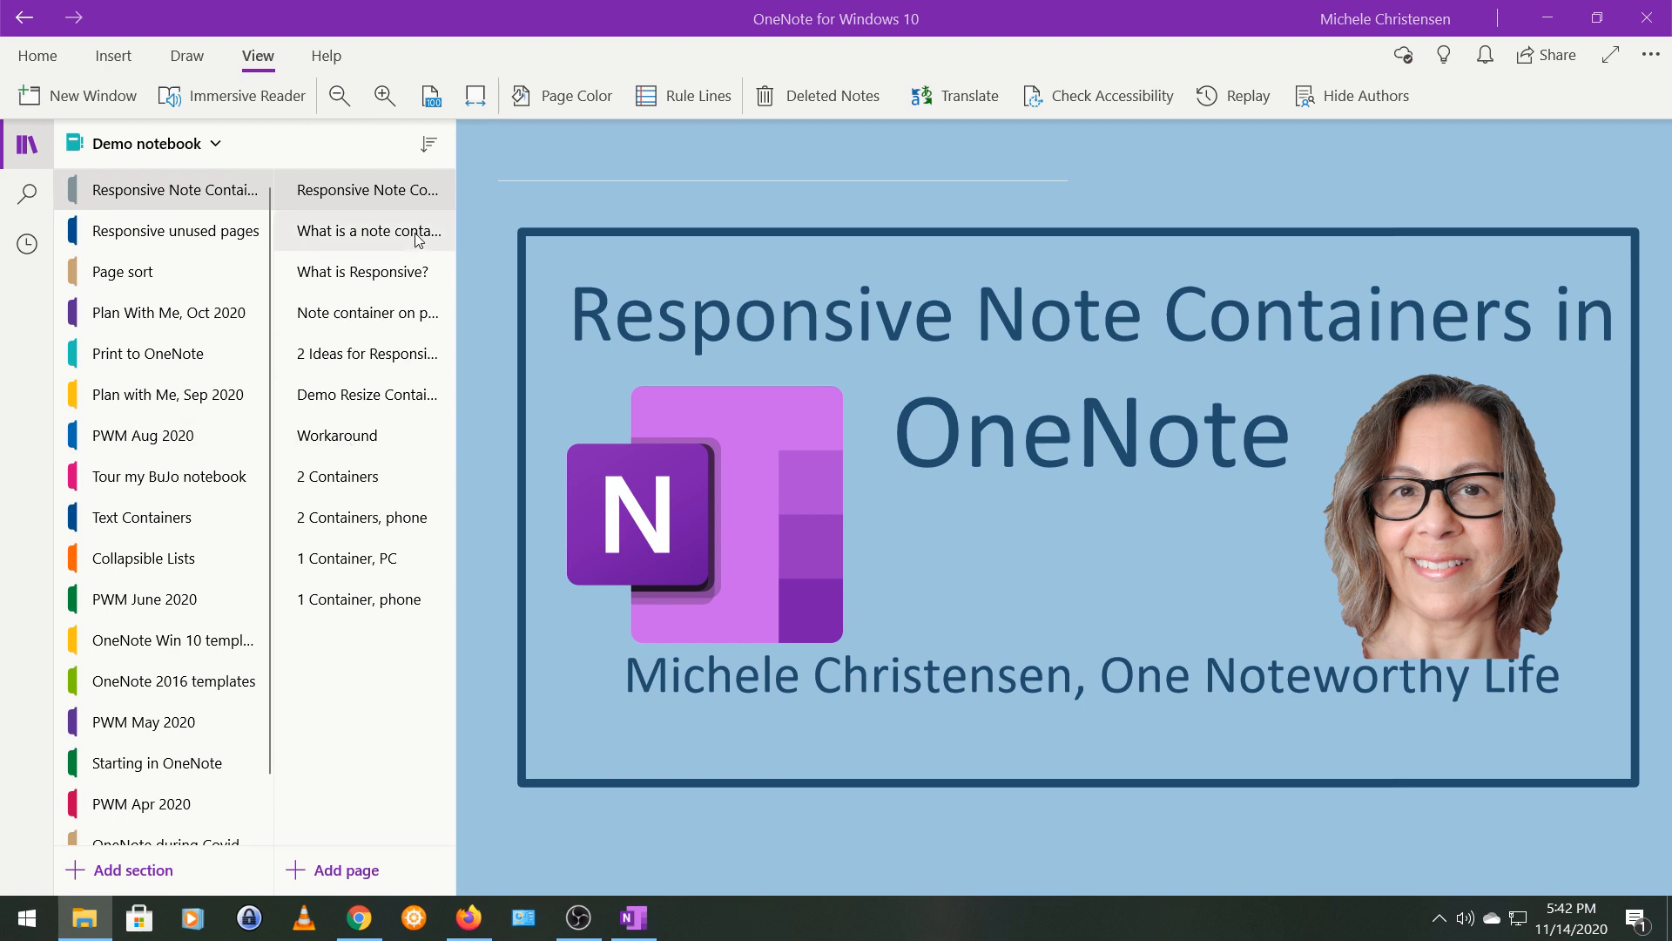
# View the 'What is a note container?' page, then the 'What is Responsive?' page
pyautogui.click(368, 230)
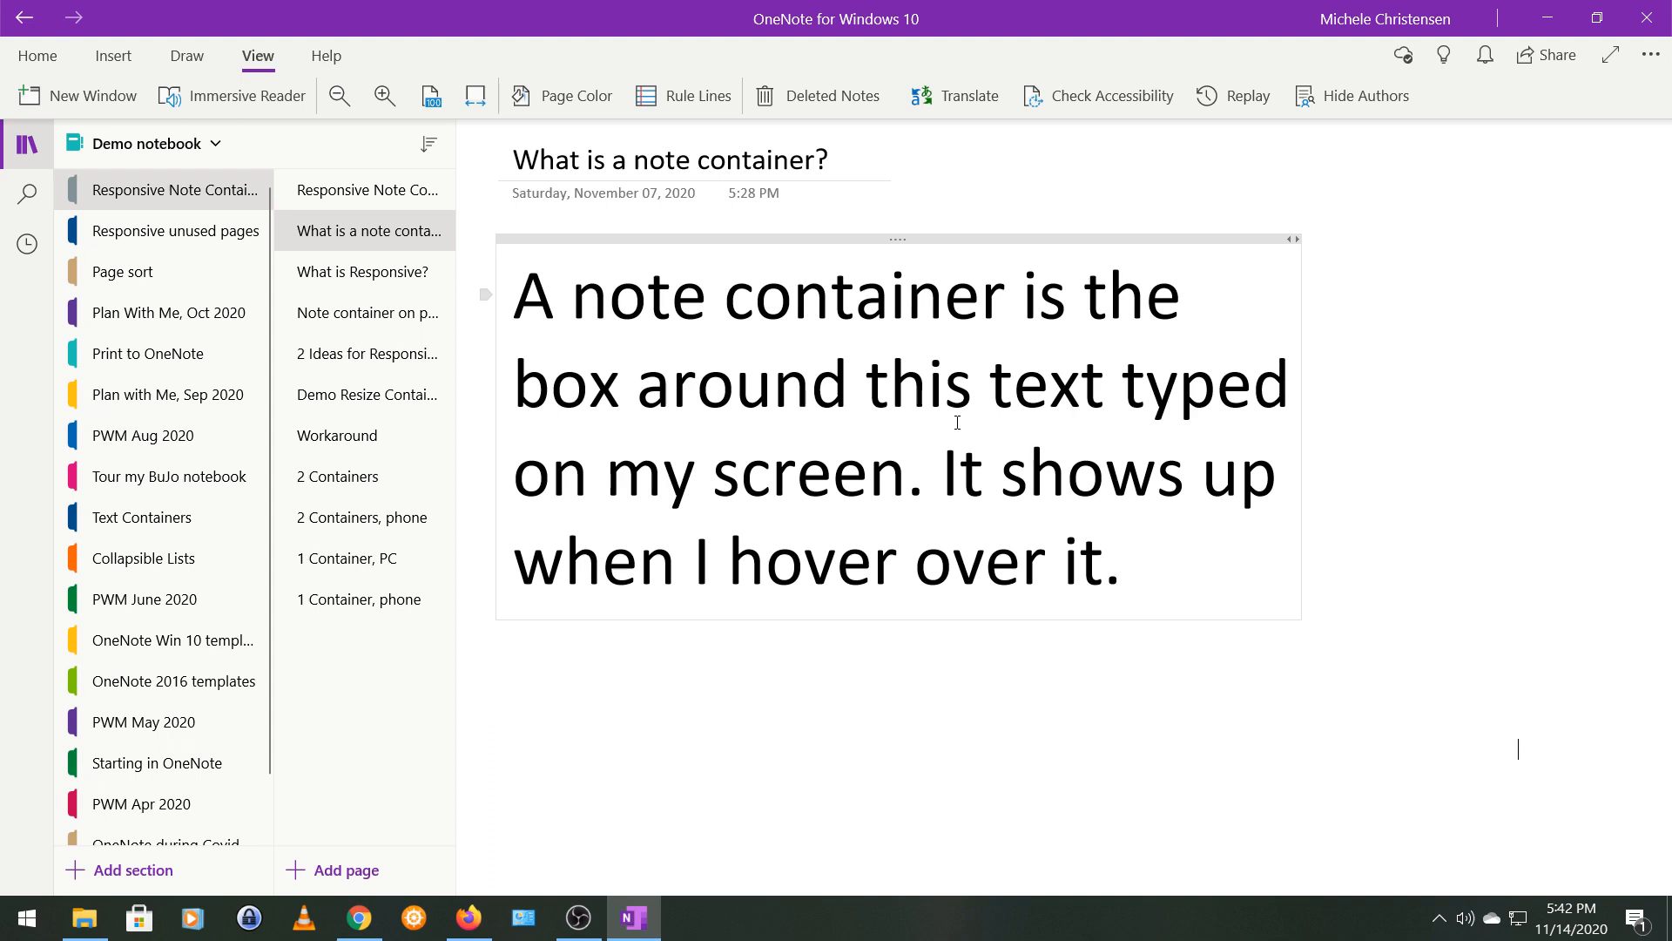
pyautogui.click(343, 271)
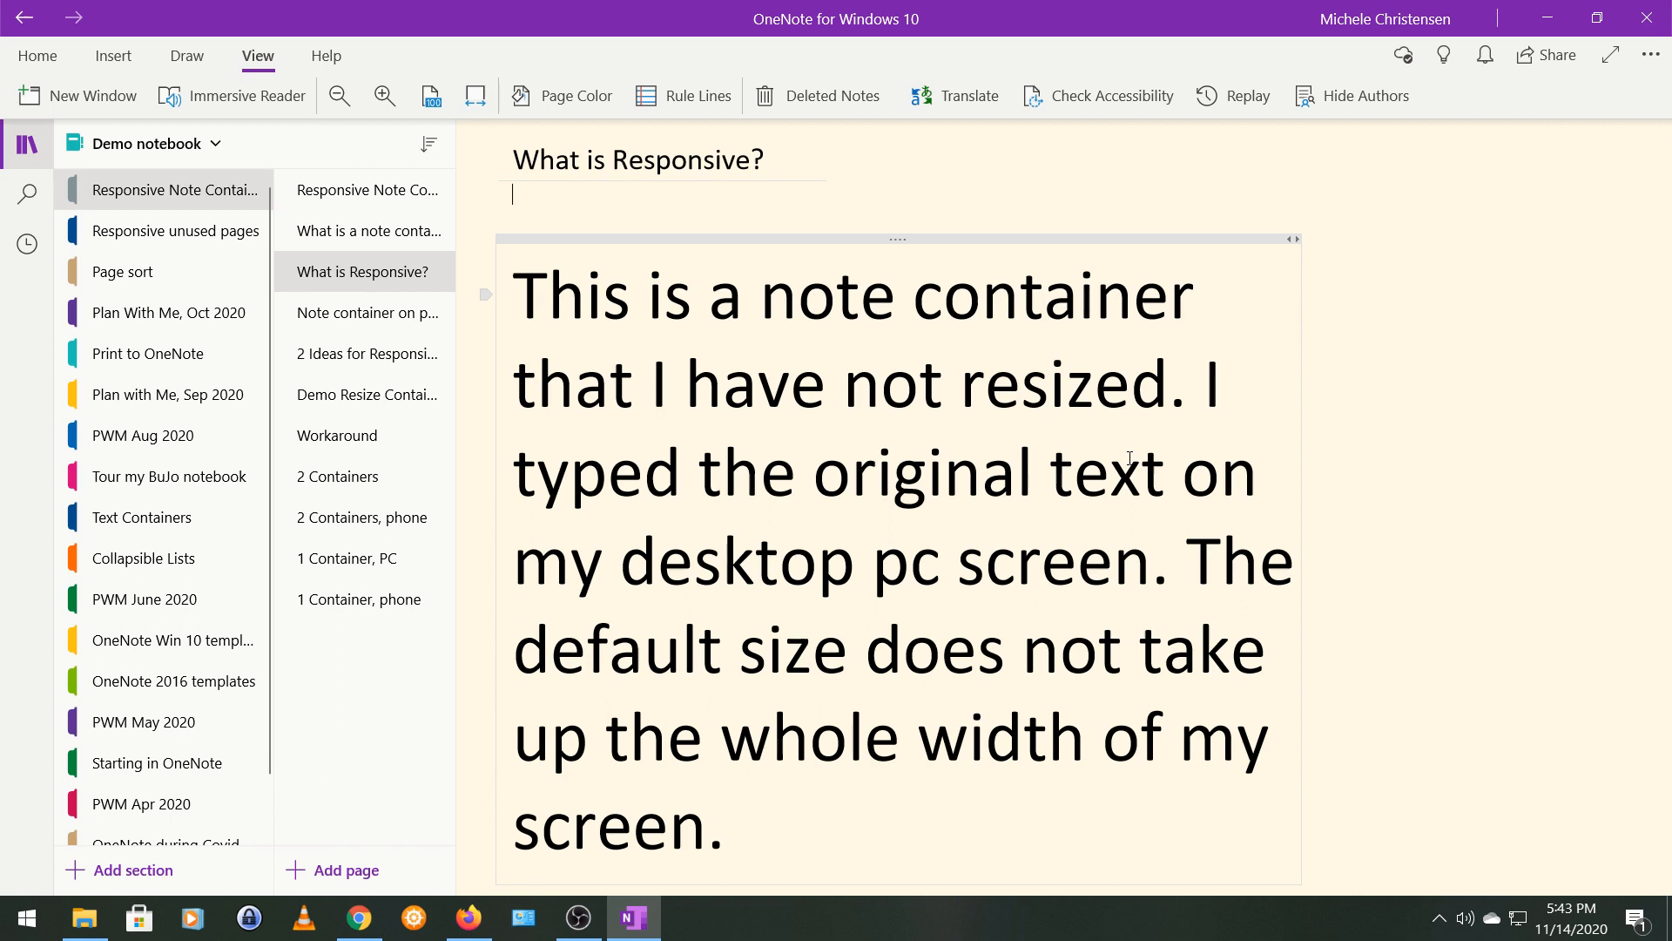
# View the 'Note container on phone' page with its unresized-container phone screenshot
pyautogui.click(373, 323)
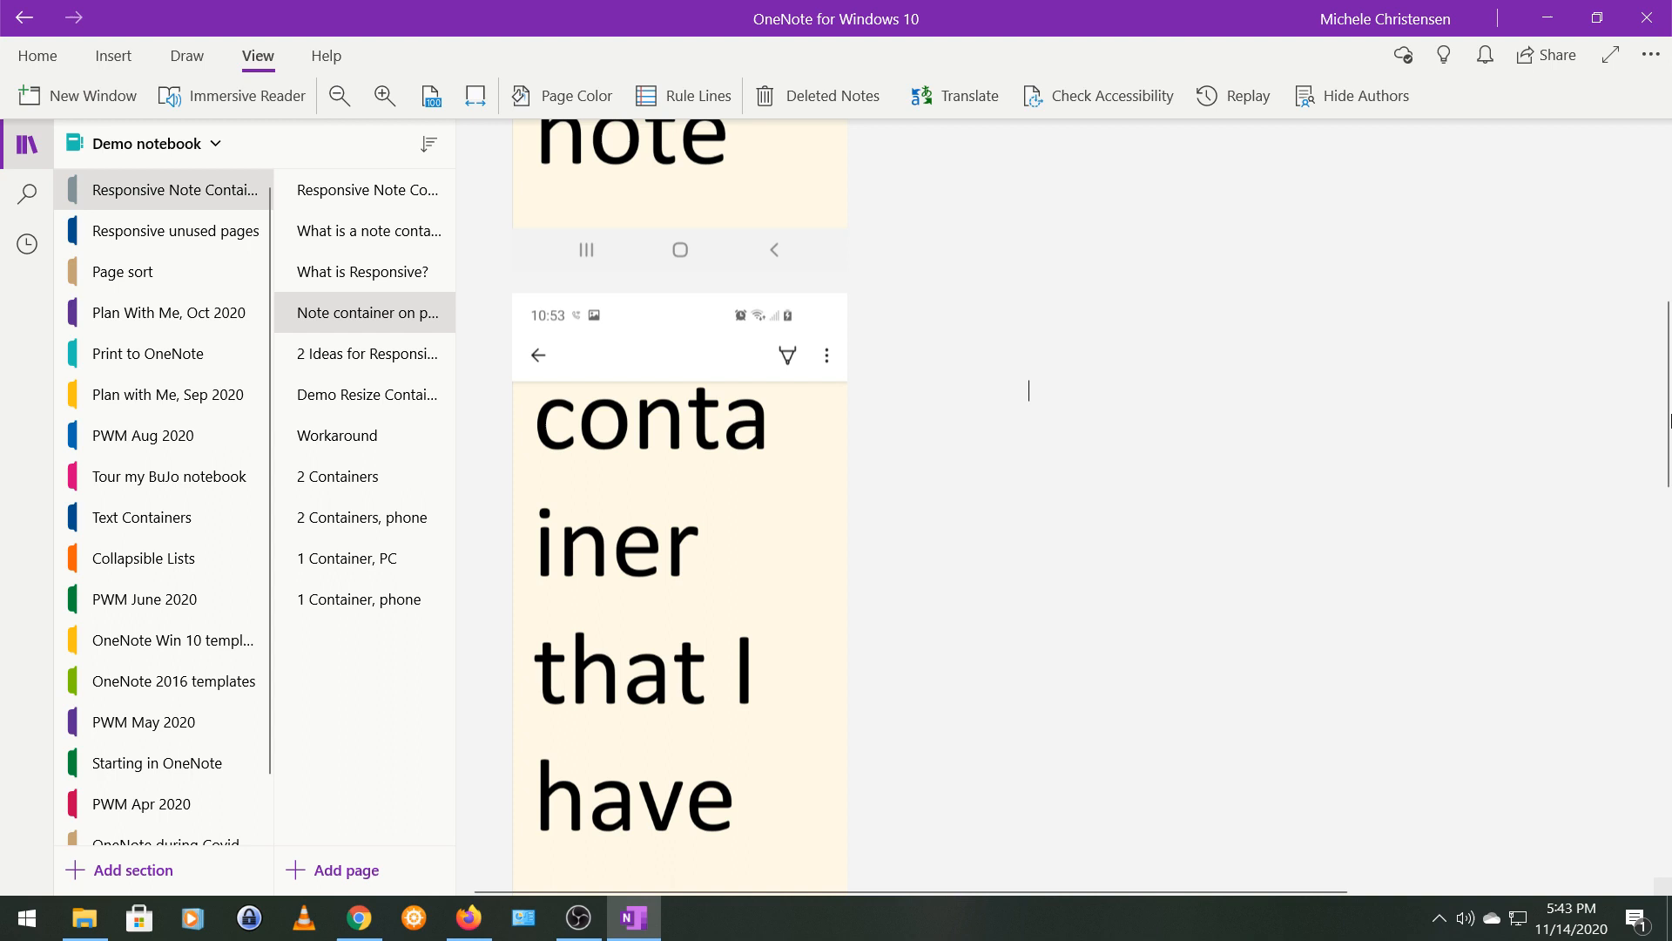
pyautogui.moveTo(1662, 423); pyautogui.dragTo(1659, 293)
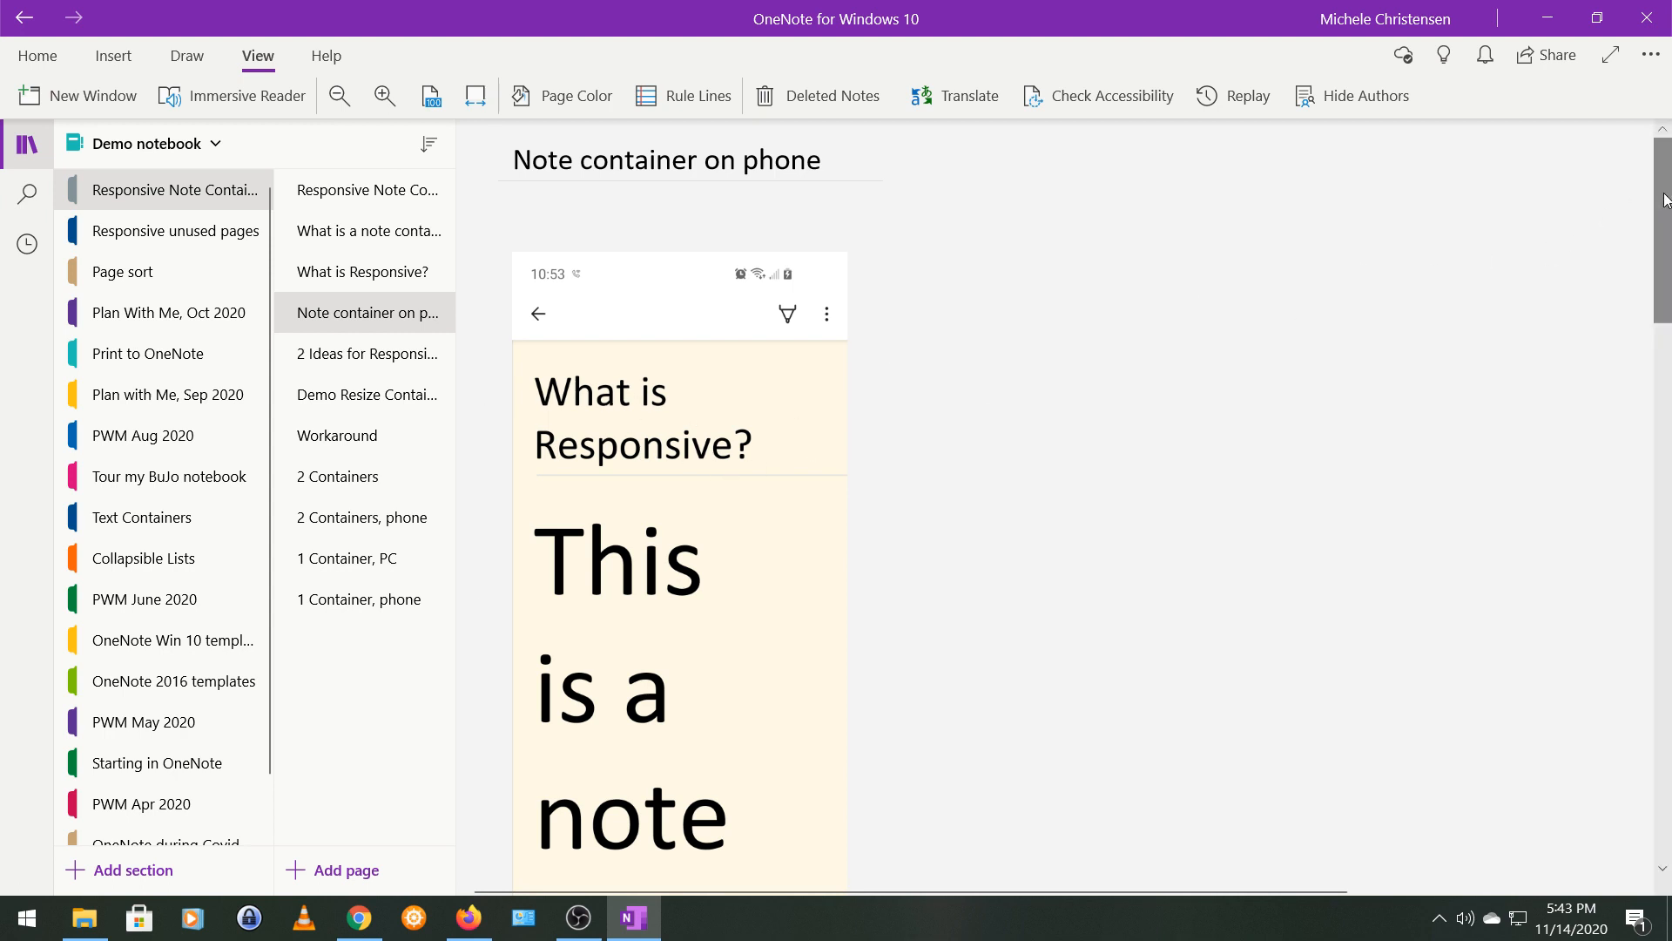
pyautogui.moveTo(1663, 199)
pyautogui.mouseDown()
pyautogui.moveTo(1665, 238)
pyautogui.moveTo(1545, 533)
pyautogui.moveTo(1562, 226)
pyautogui.mouseUp()
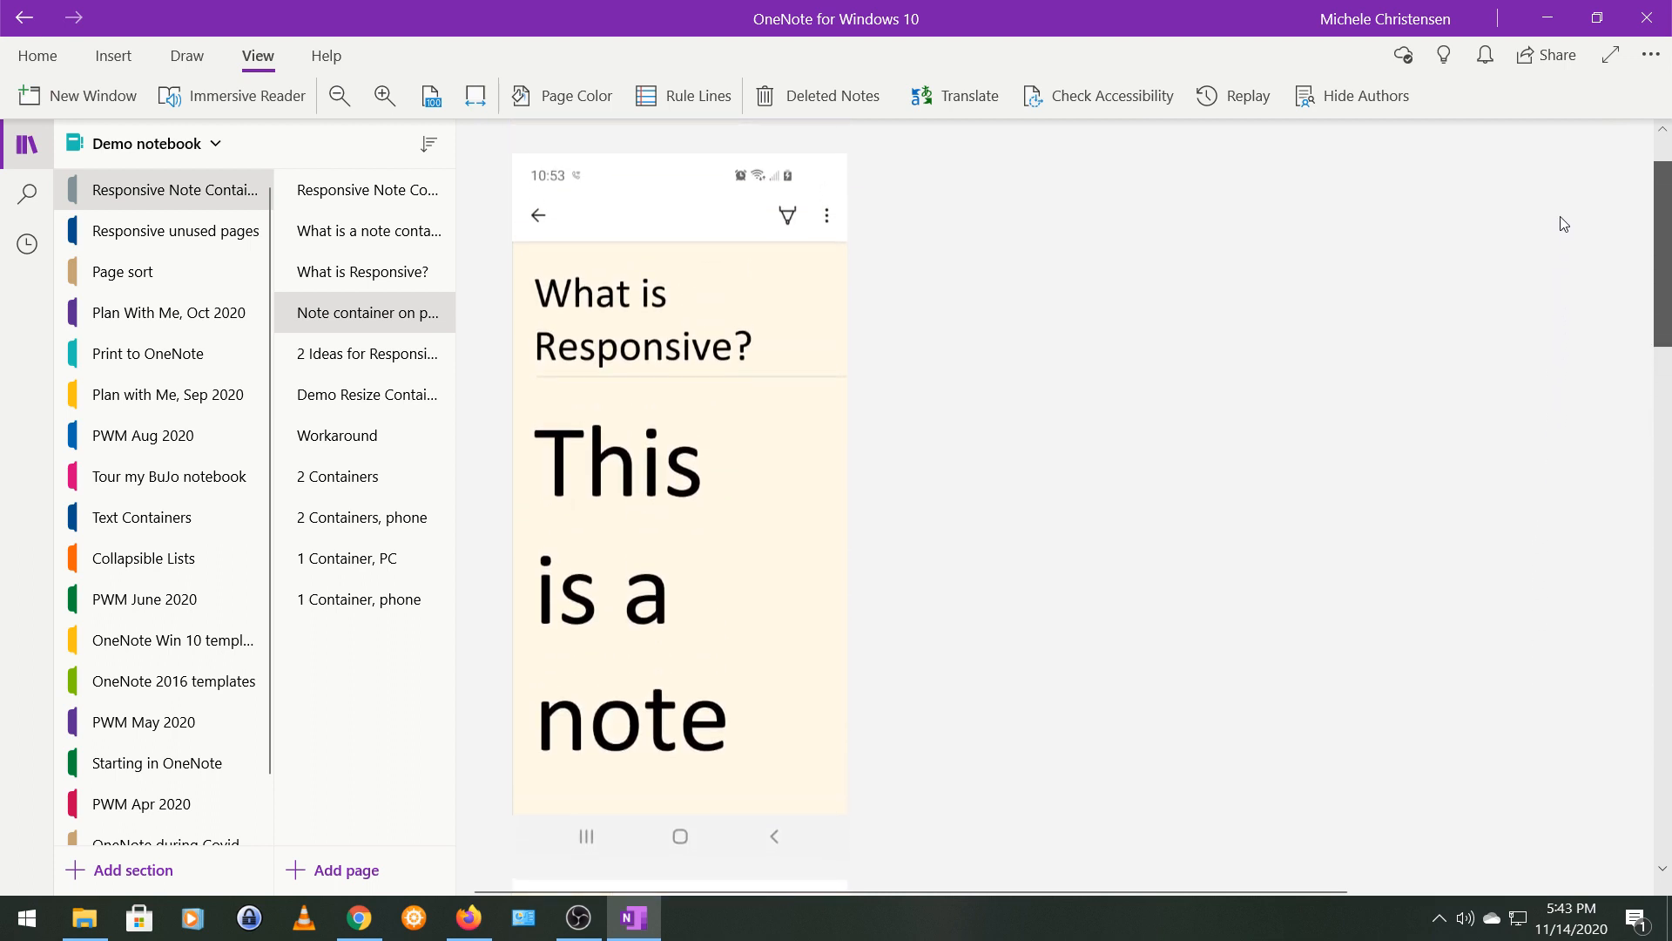
pyautogui.scroll(1, 1562, 225)
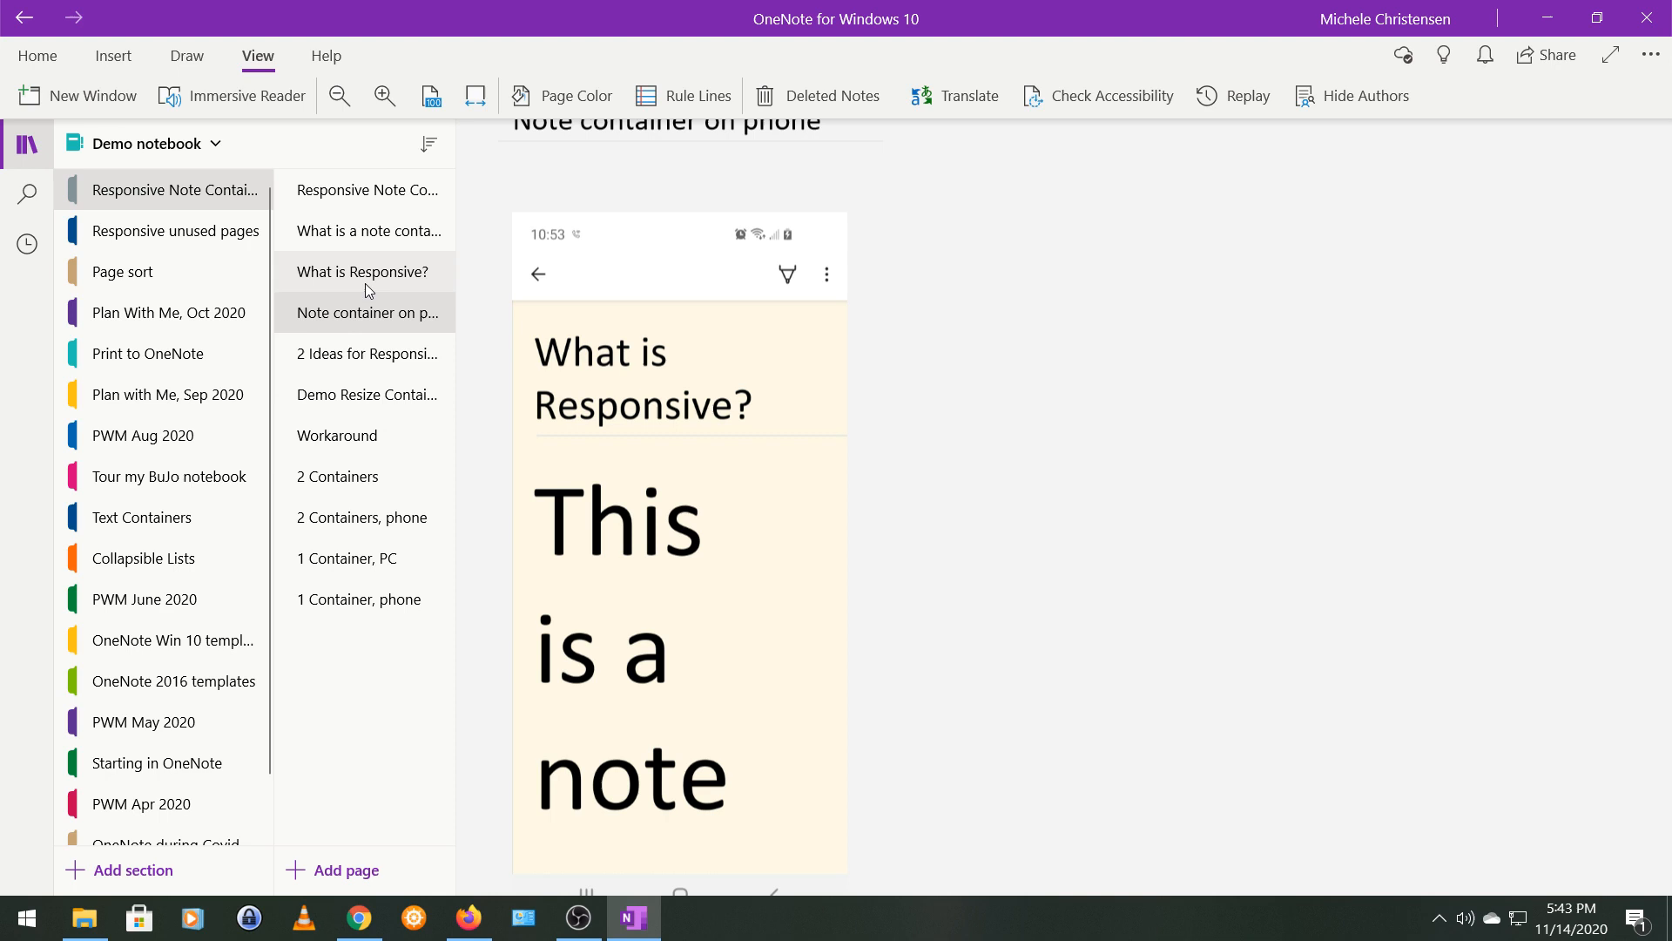
# View the '2 Ideas for Responsive Note Containers' page
pyautogui.click(366, 354)
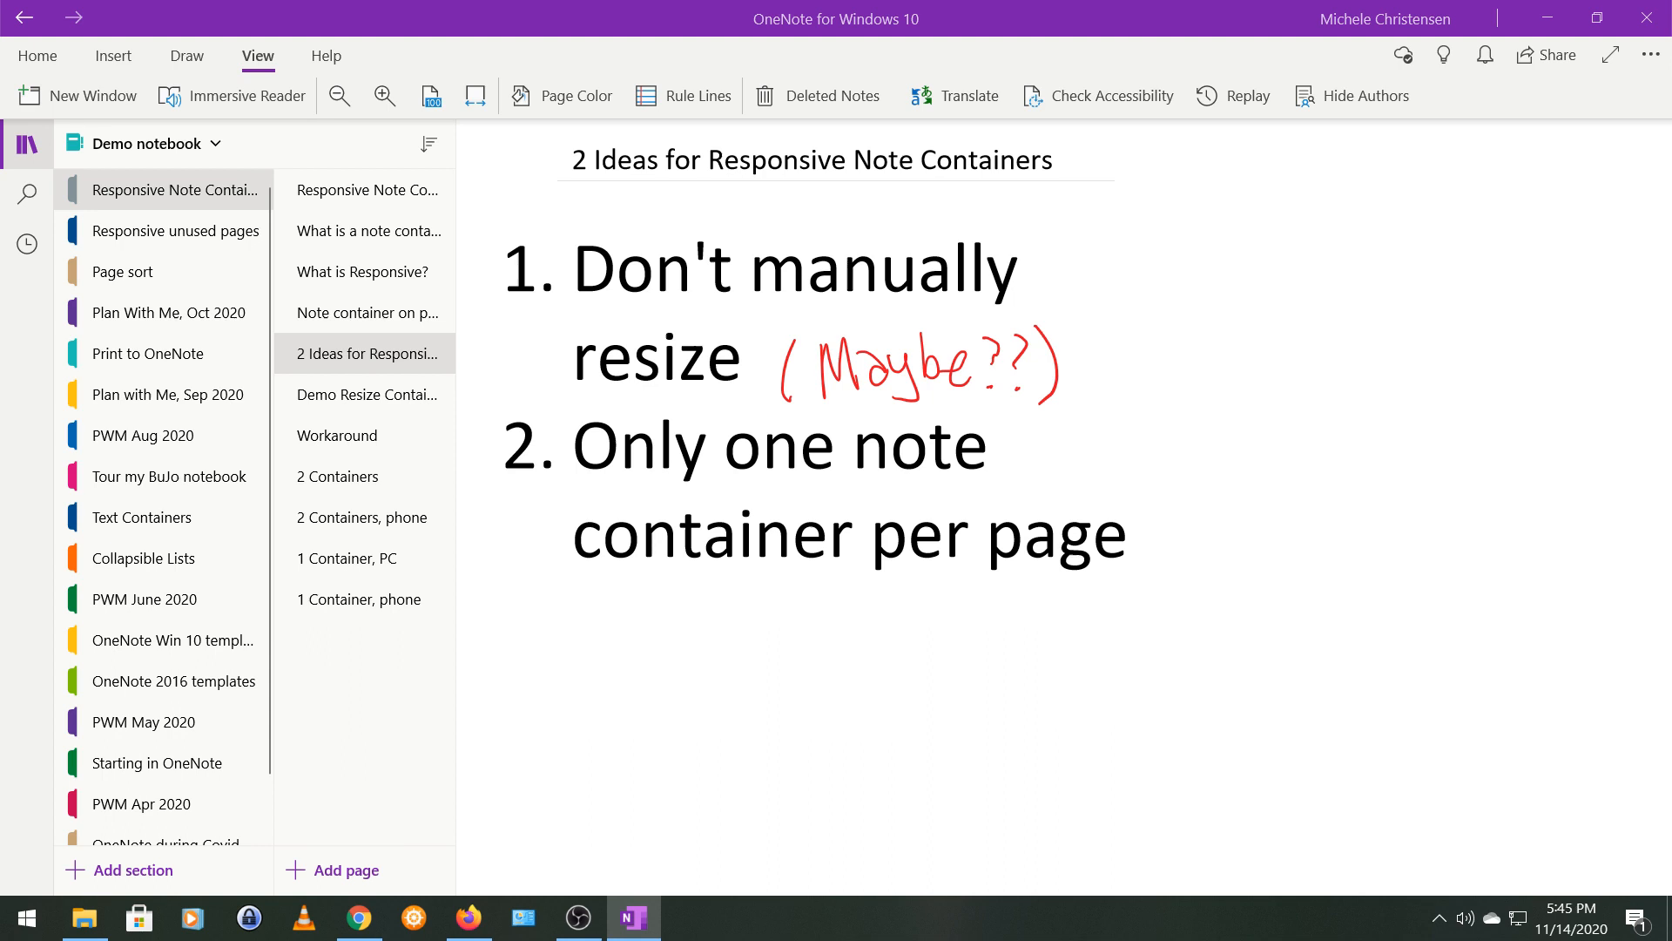
# Narrow the Demo Resize Container note so its text rewraps, then move to the 'Workaround' page
pyautogui.click(353, 396)
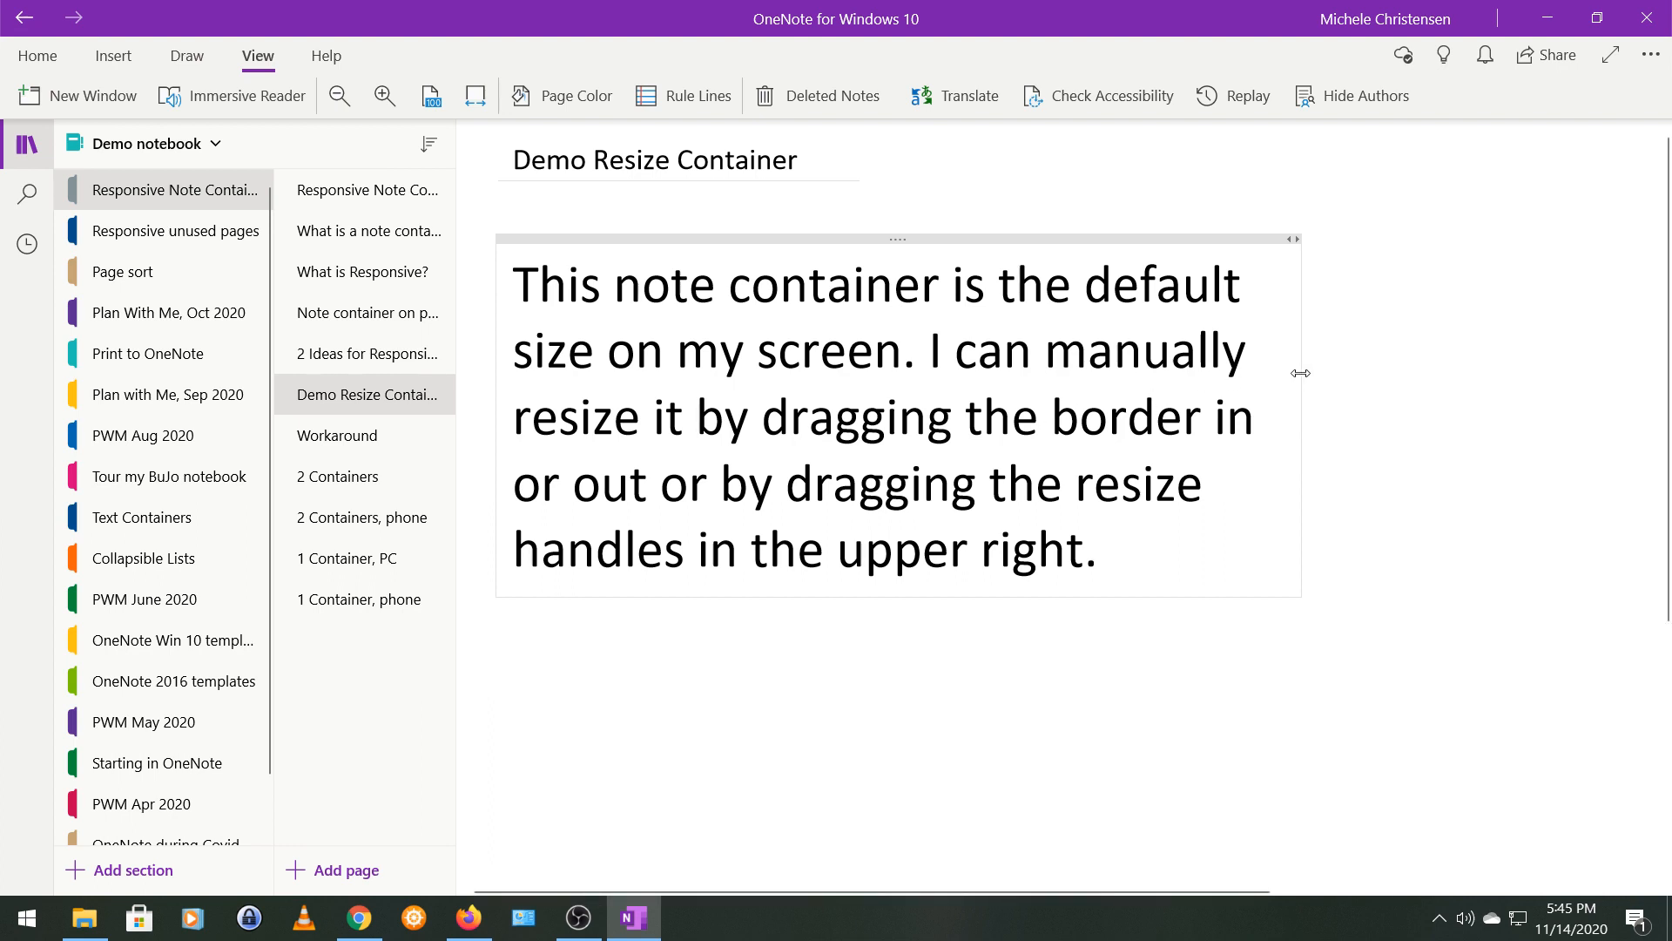
pyautogui.moveTo(1299, 372)
pyautogui.mouseDown()
pyautogui.moveTo(1543, 358)
pyautogui.moveTo(1157, 358)
pyautogui.mouseUp()
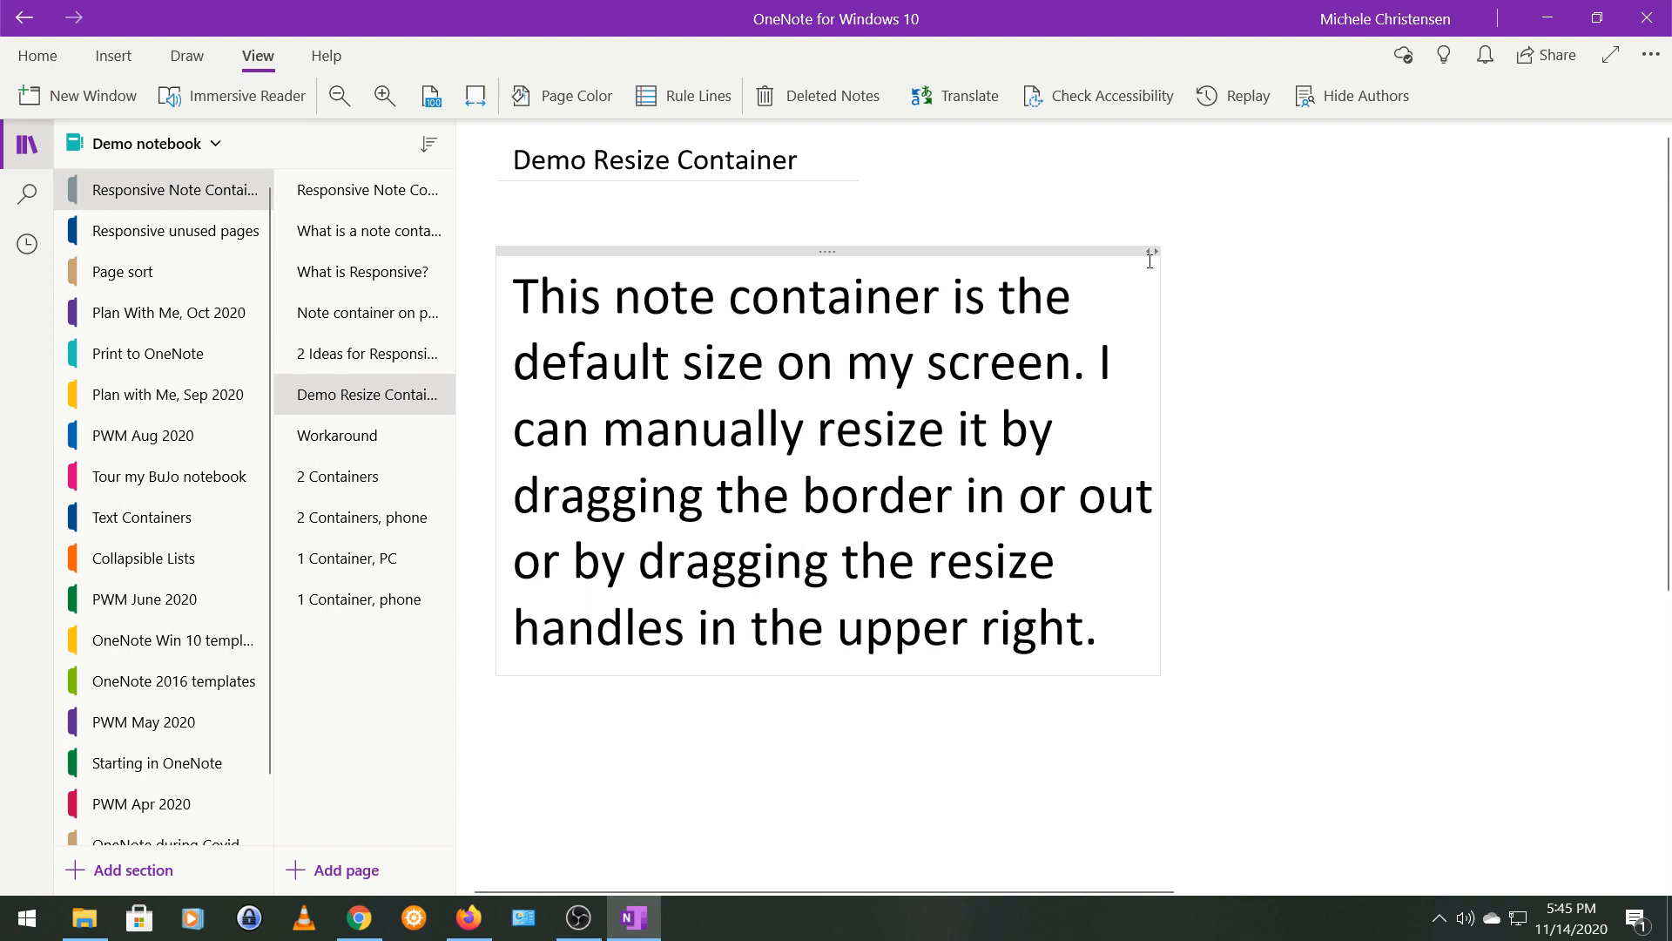
pyautogui.moveTo(1153, 249)
pyautogui.mouseDown()
pyautogui.moveTo(1201, 247)
pyautogui.moveTo(1131, 249)
pyautogui.mouseUp()
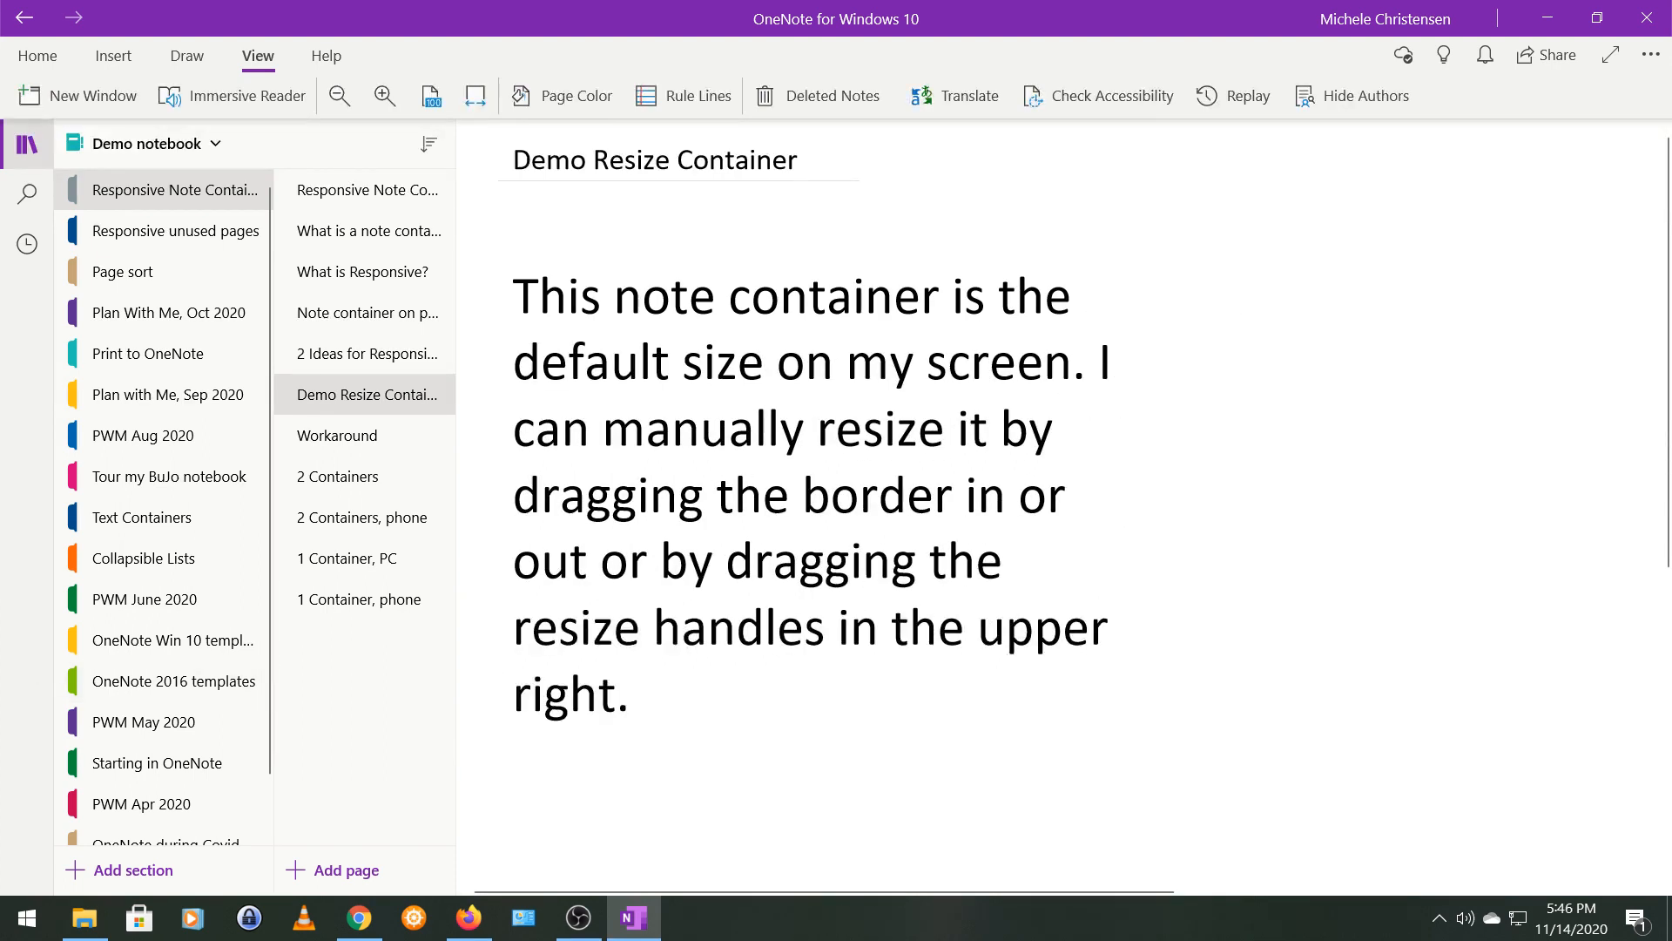
pyautogui.click(348, 438)
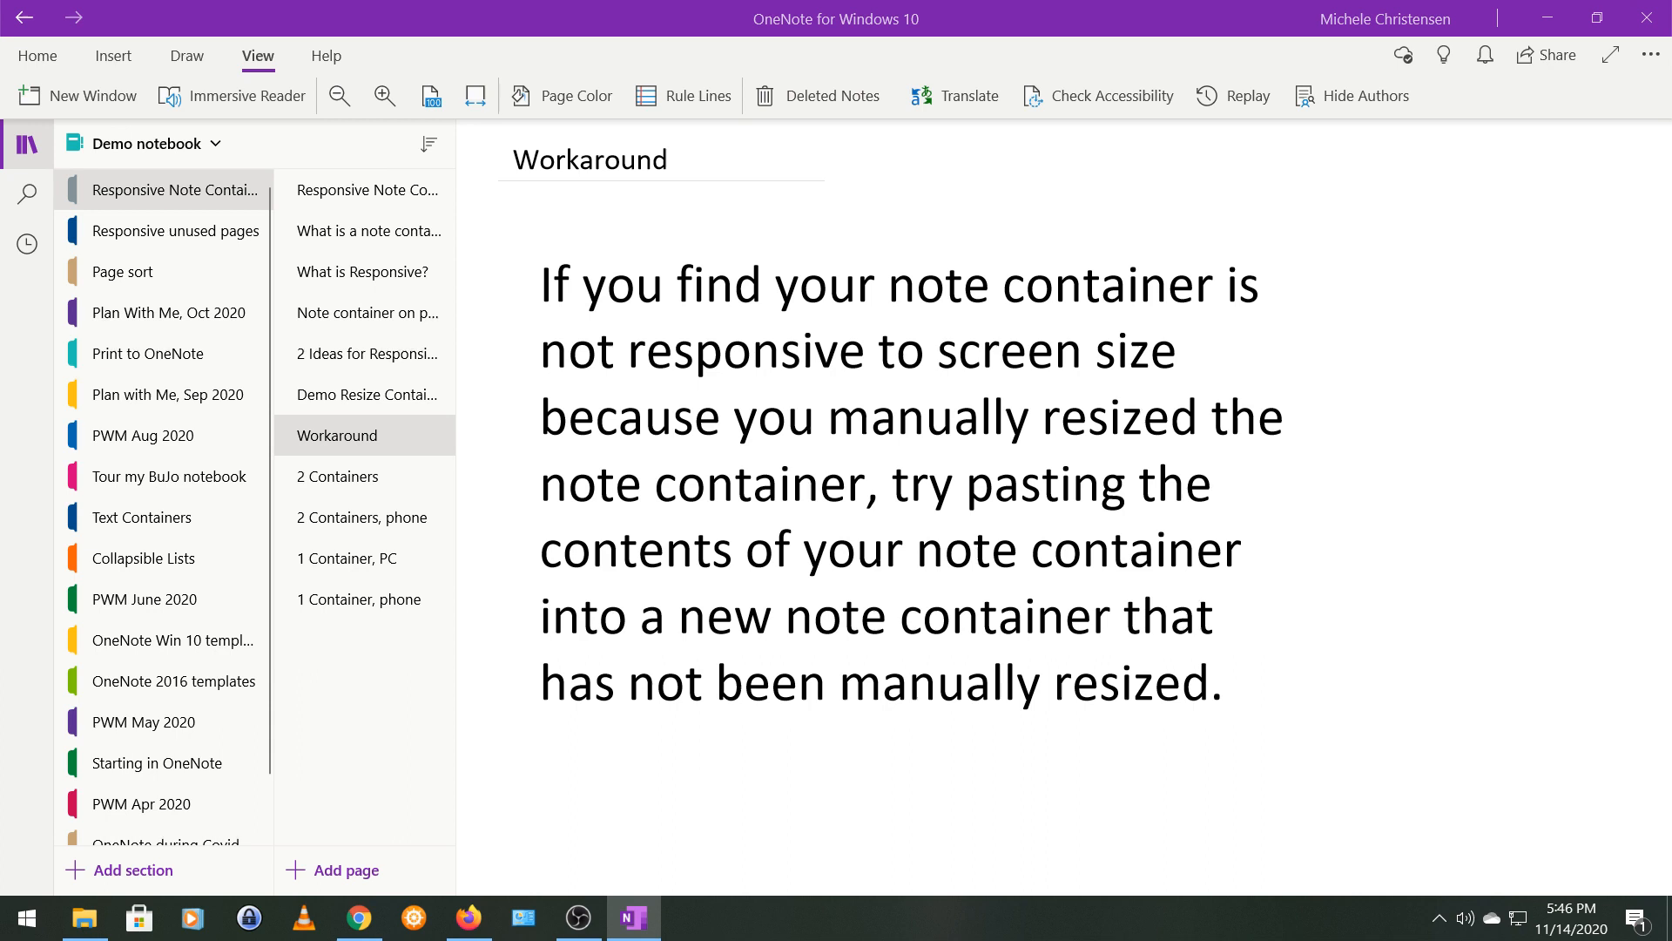
# View the '2 Containers' page with the car-image note container
pyautogui.click(333, 476)
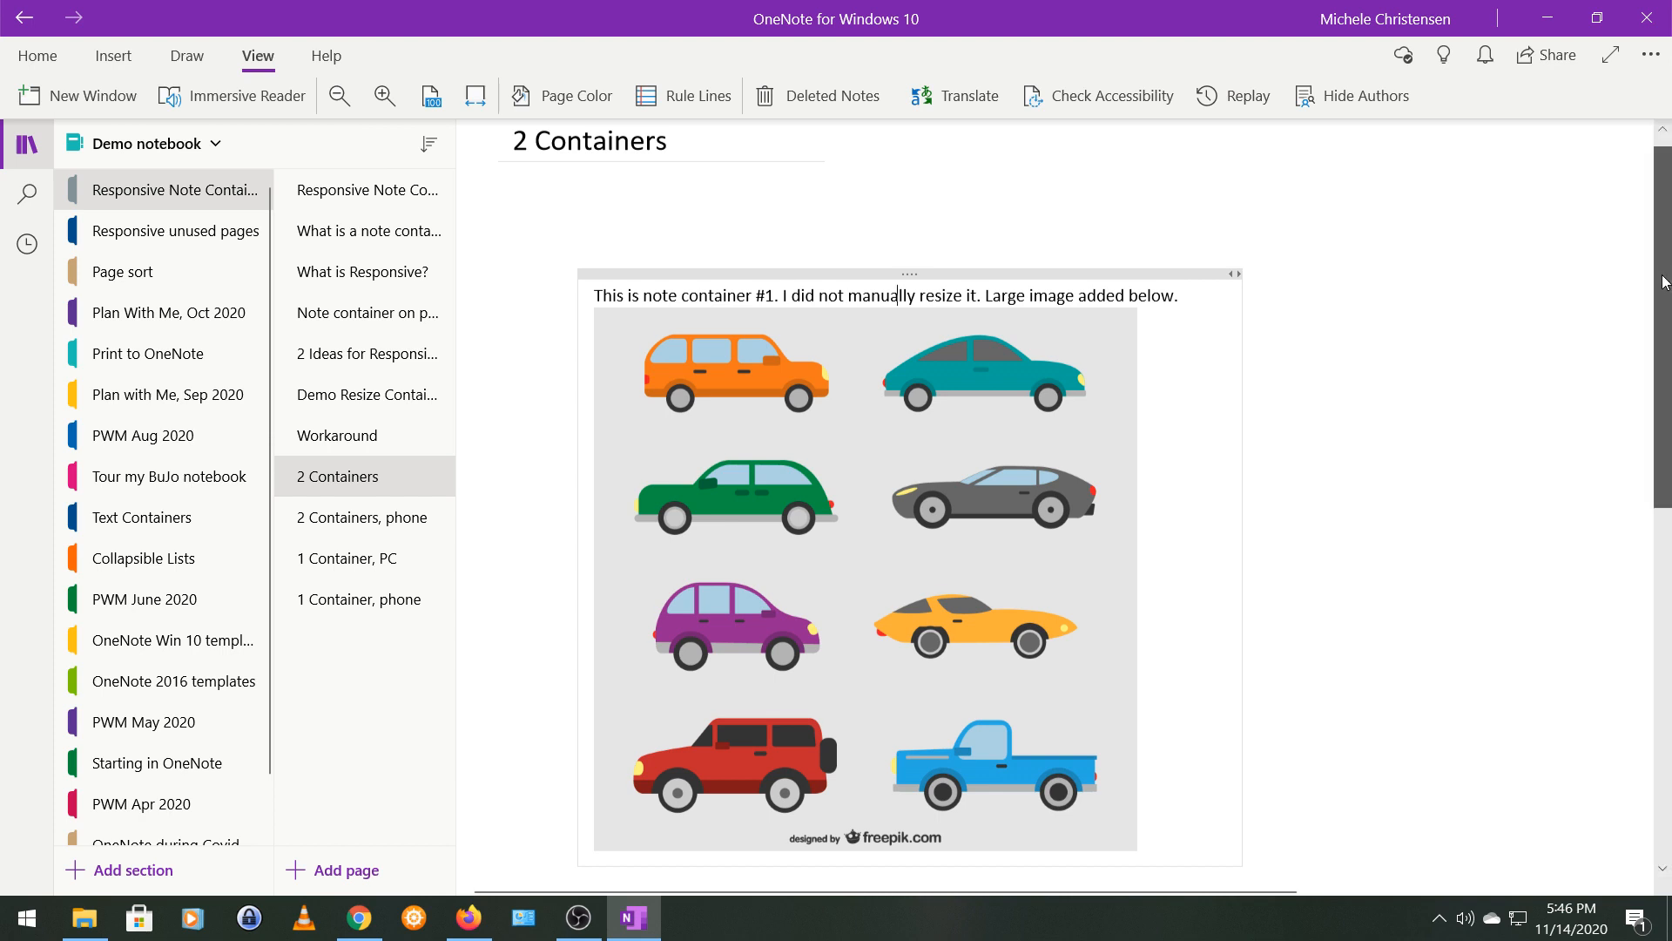
pyautogui.moveTo(1666, 283); pyautogui.dragTo(1668, 328)
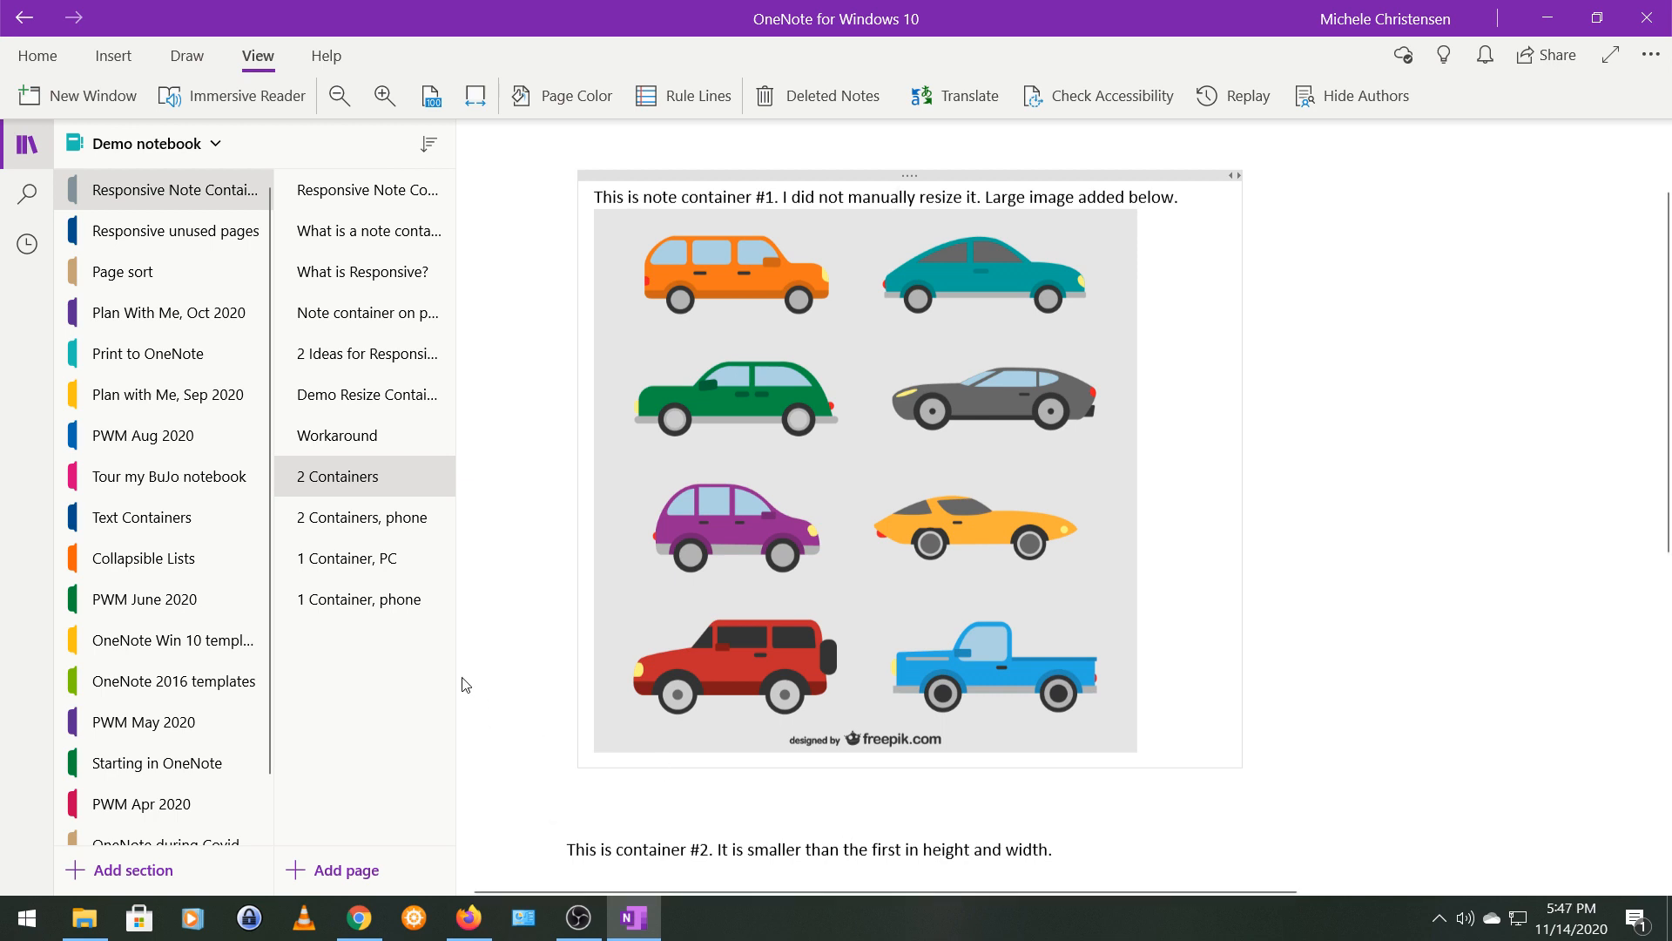
# View the '2 Containers, phone' page, then the '1 Container, PC' page
pyautogui.click(387, 532)
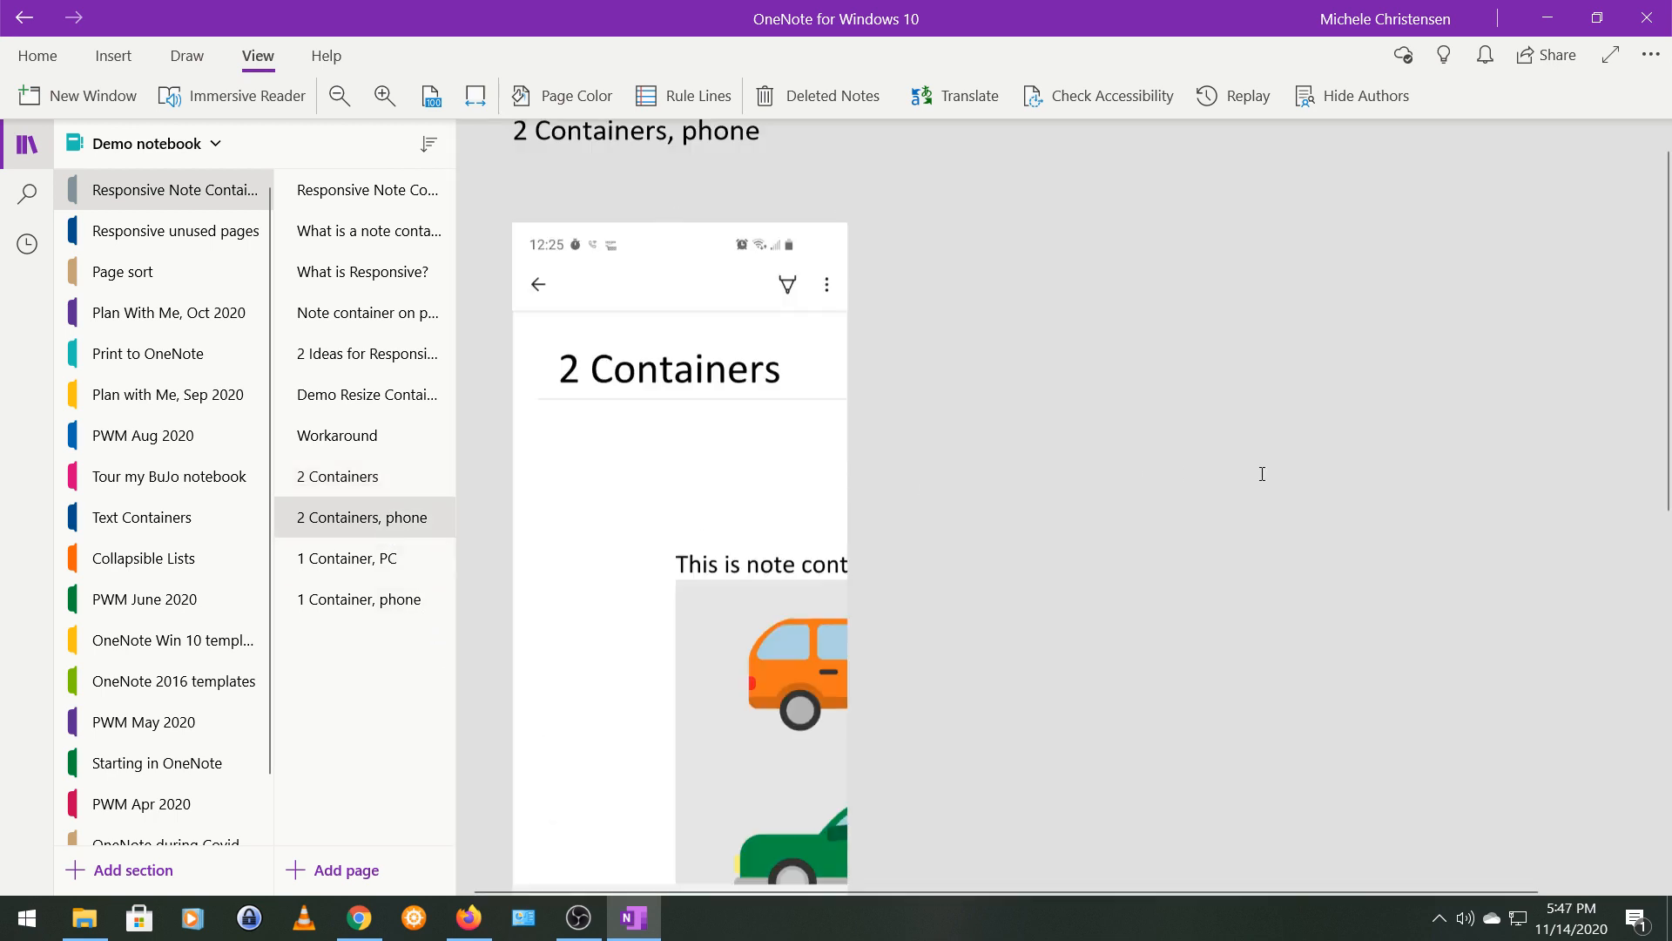
pyautogui.moveTo(1667, 241); pyautogui.dragTo(1654, 308)
pyautogui.scroll(1, 785, 362)
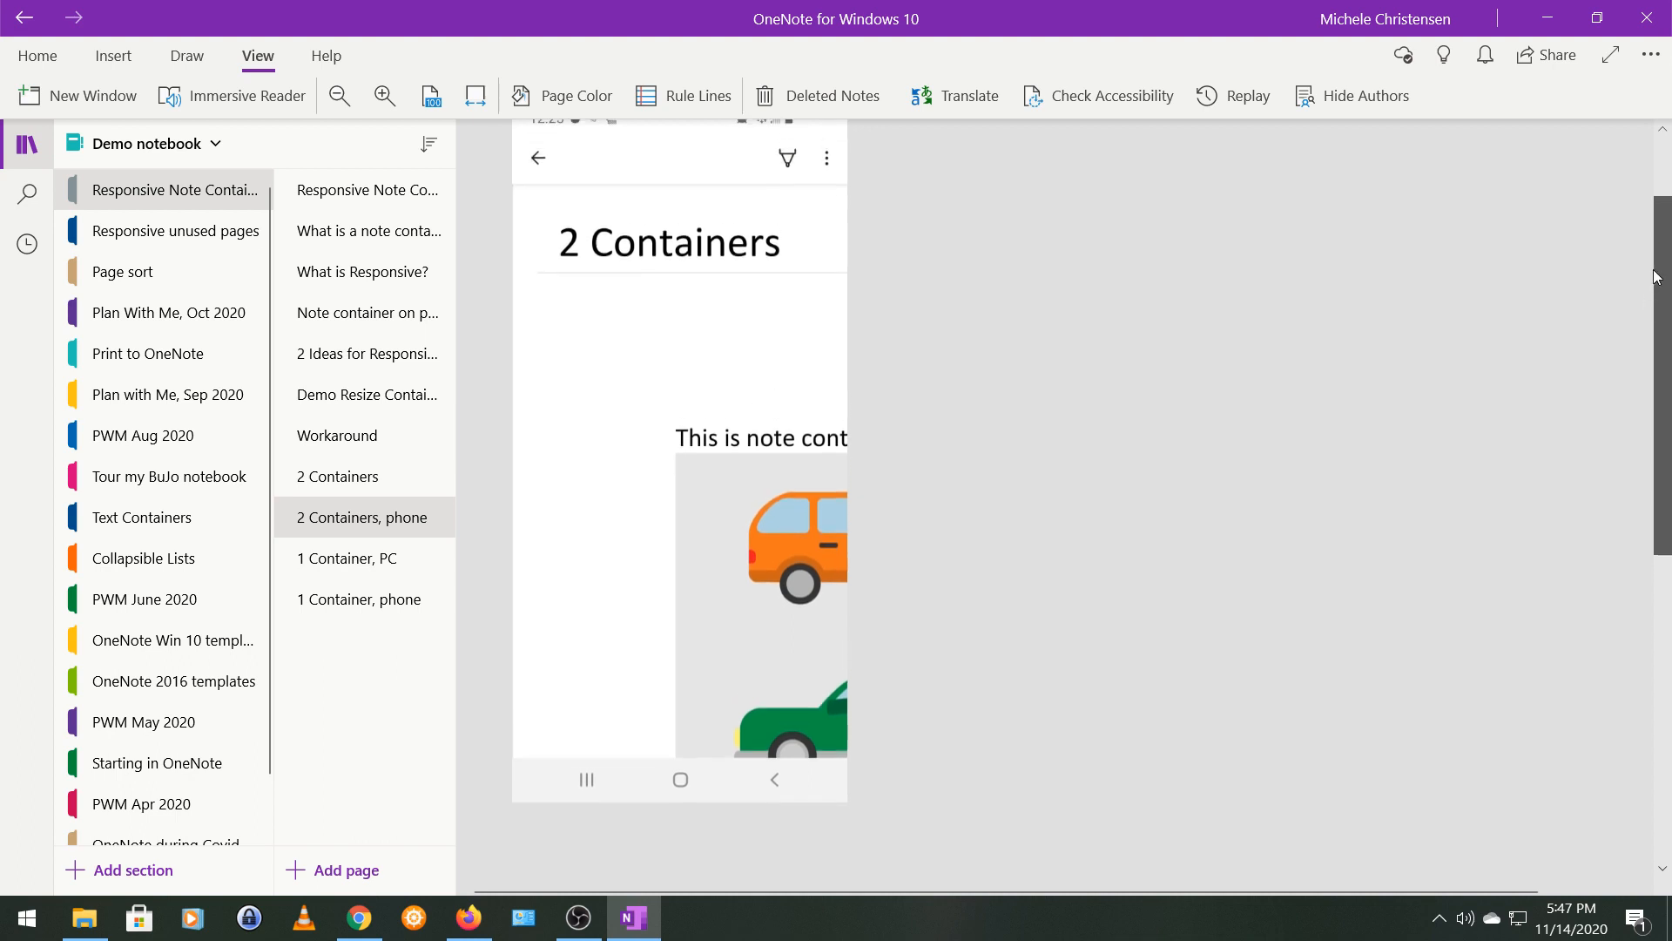
pyautogui.scroll(1, 786, 361)
pyautogui.scroll(1, 786, 363)
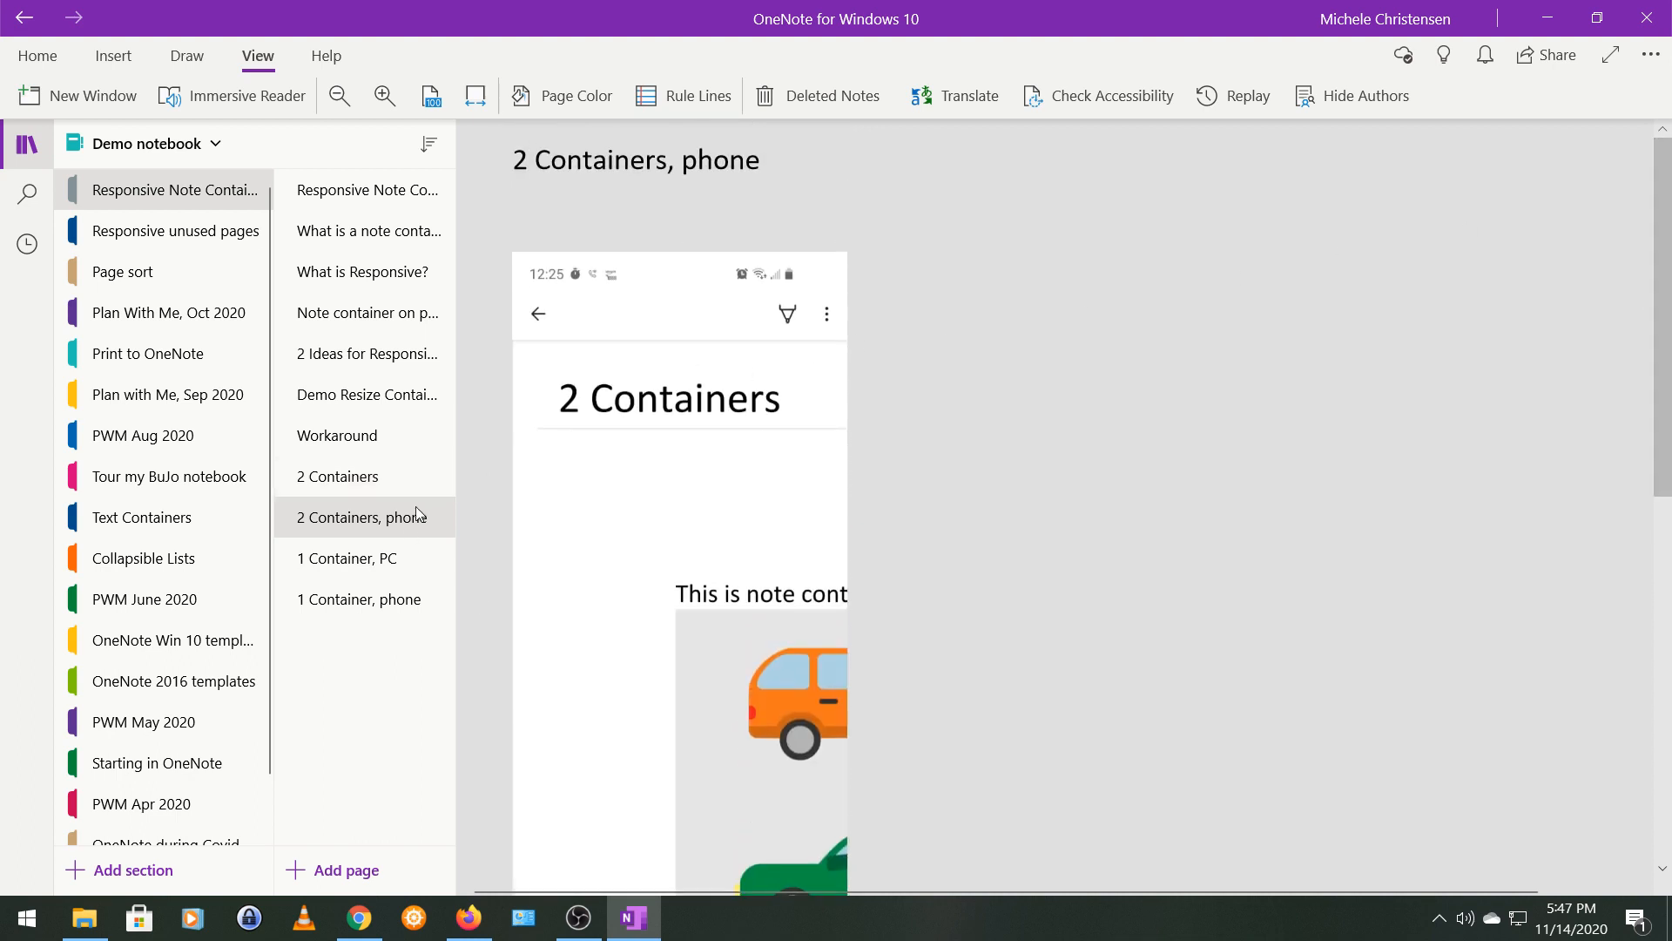
pyautogui.click(391, 574)
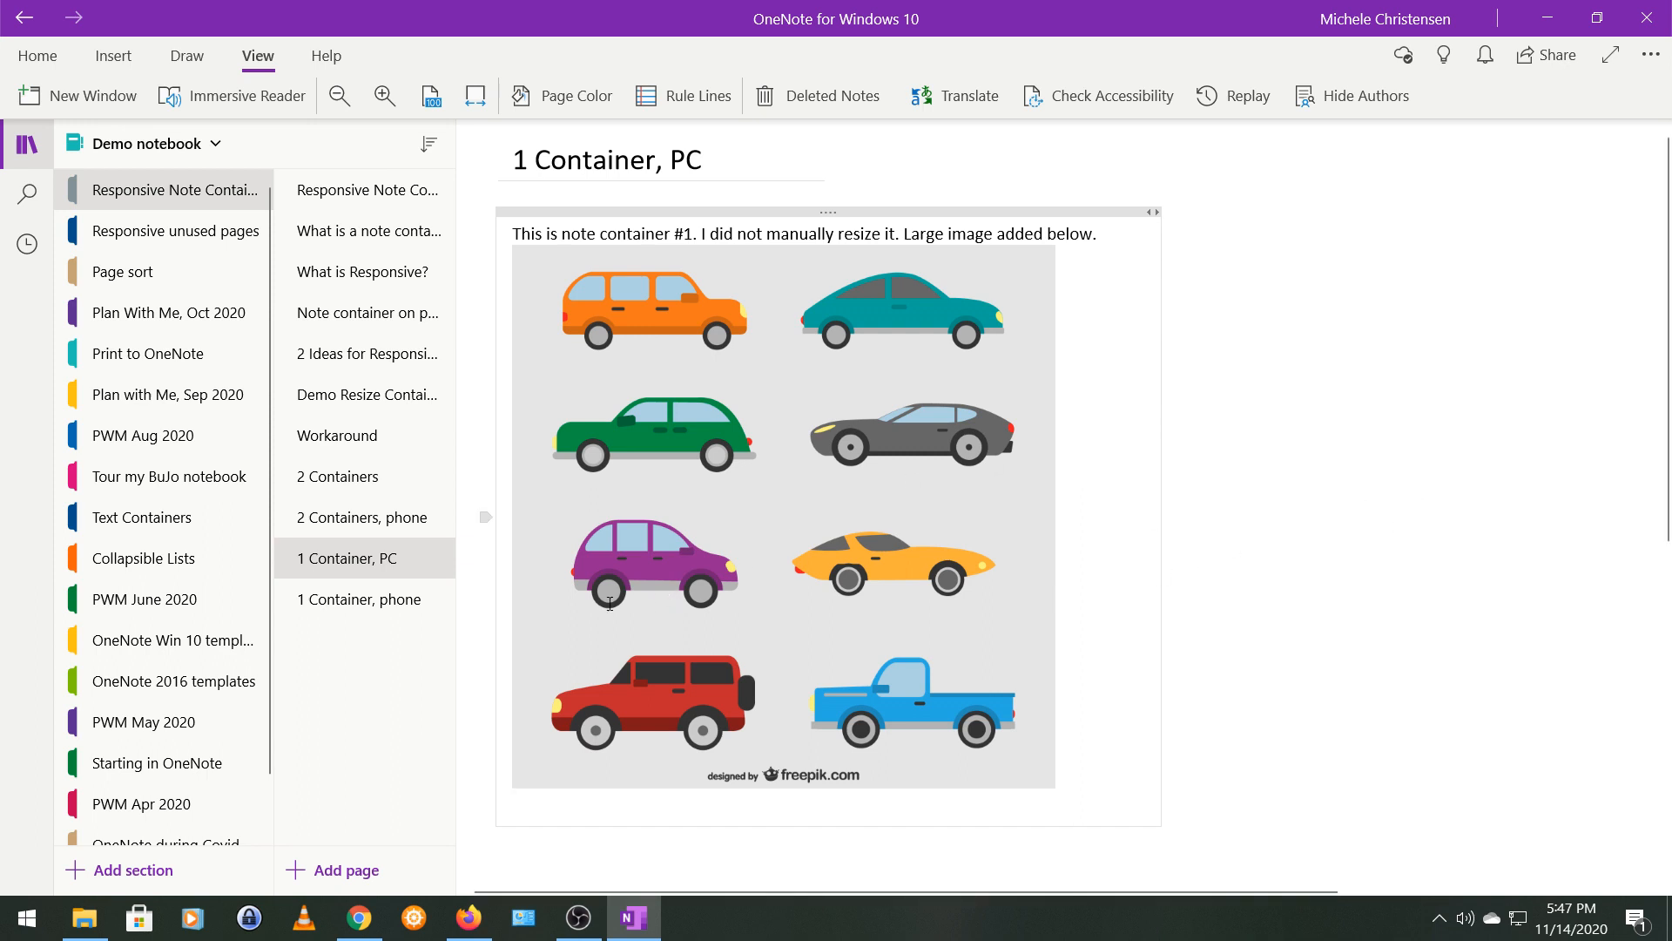
# View the '1 Container, phone' page with its single-container phone screenshot
pyautogui.click(398, 604)
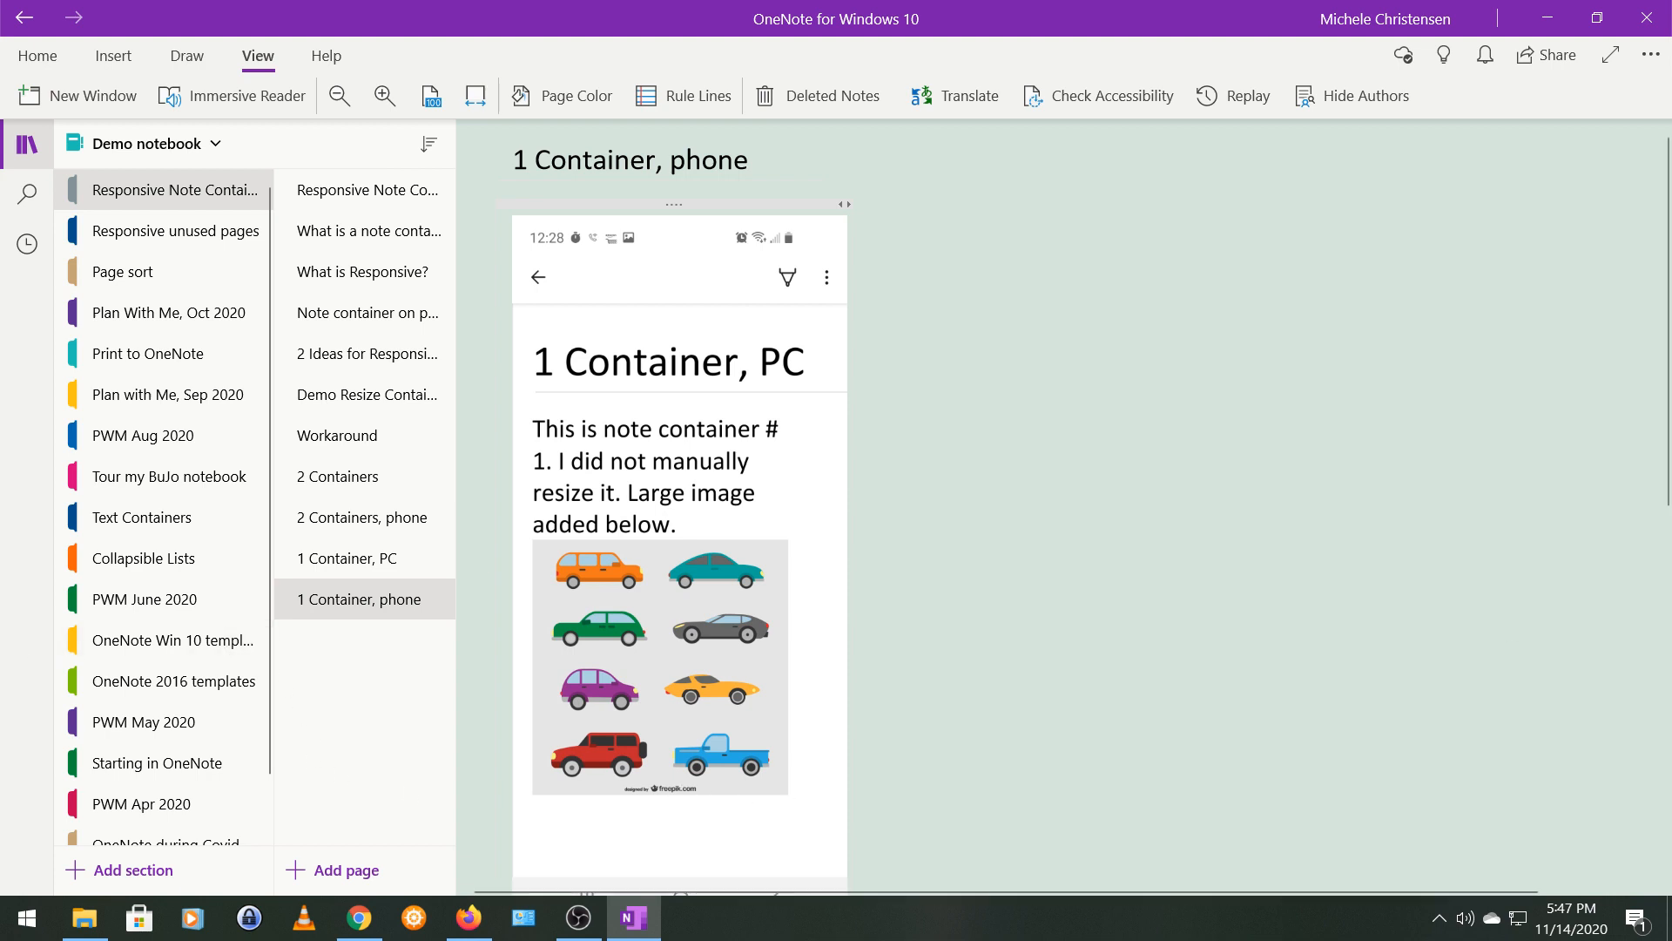
# Return to the 'Responsive Note Containers in OneNote' title page
pyautogui.click(332, 192)
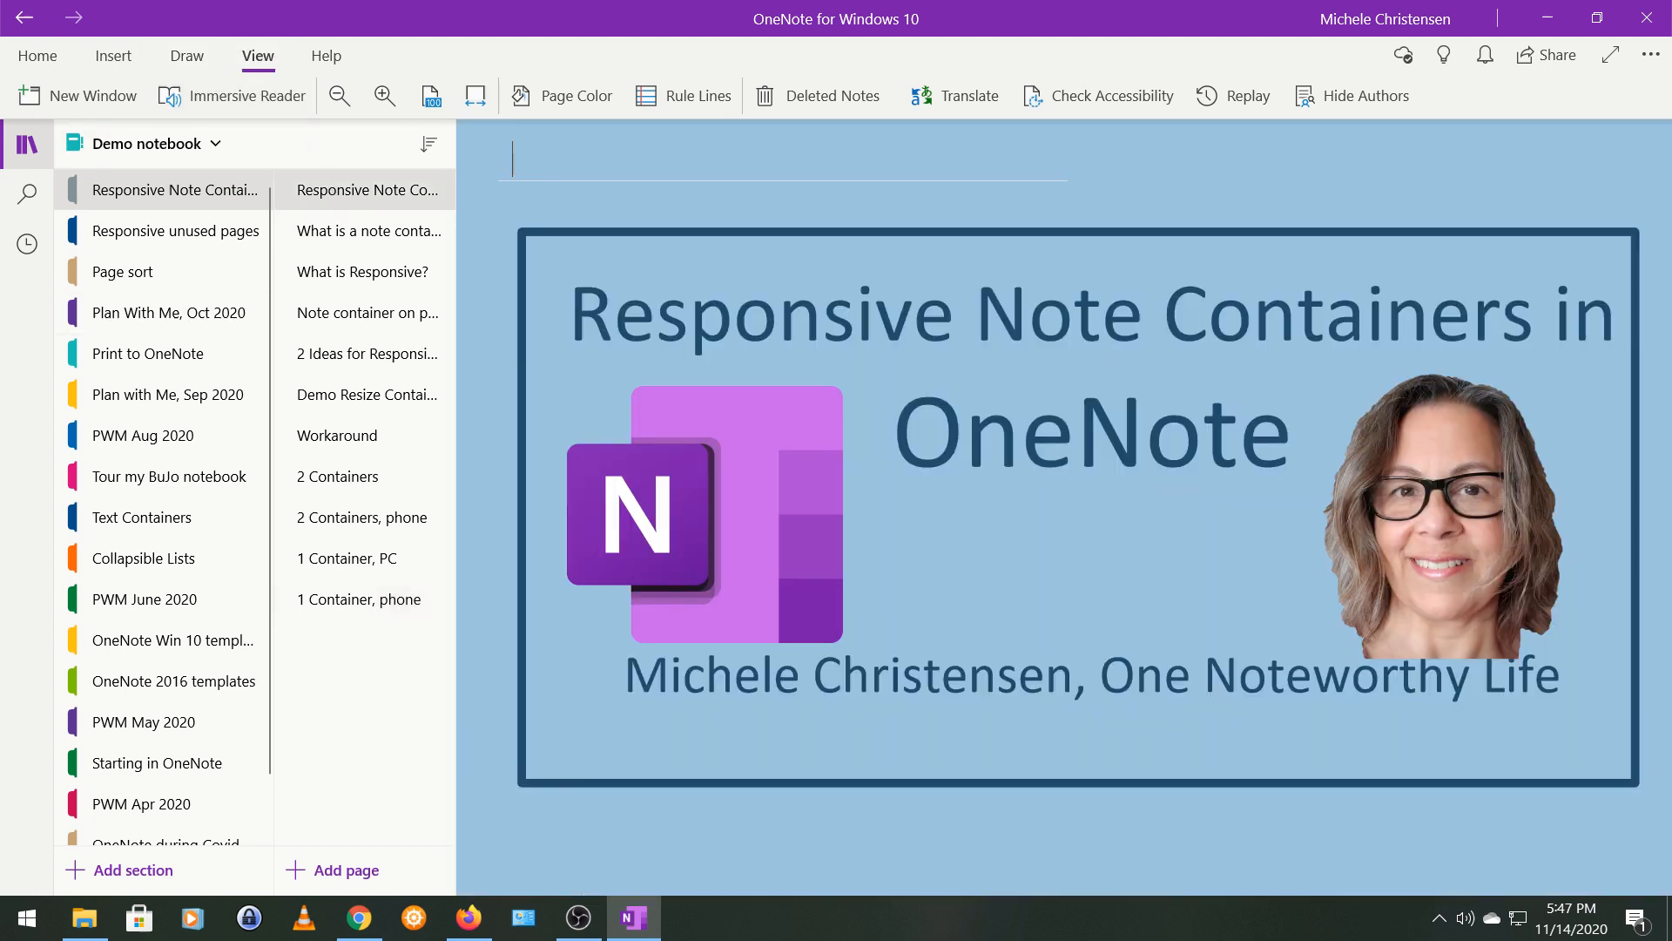